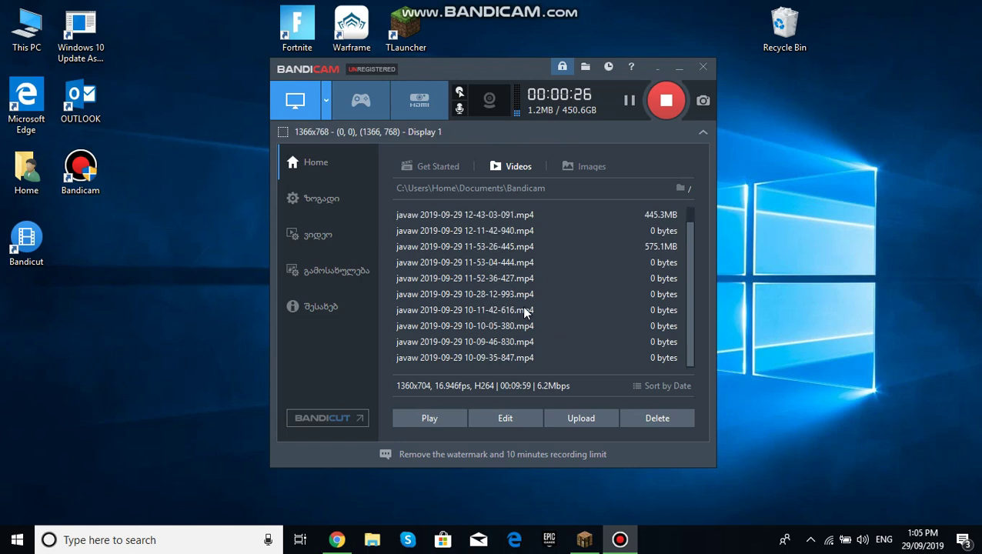
# Open the sound recording settings and choose Microphone (High Definition Audio Device) as the primary sound device
pyautogui.scroll(-1, 665, 324)
pyautogui.click(459, 109)
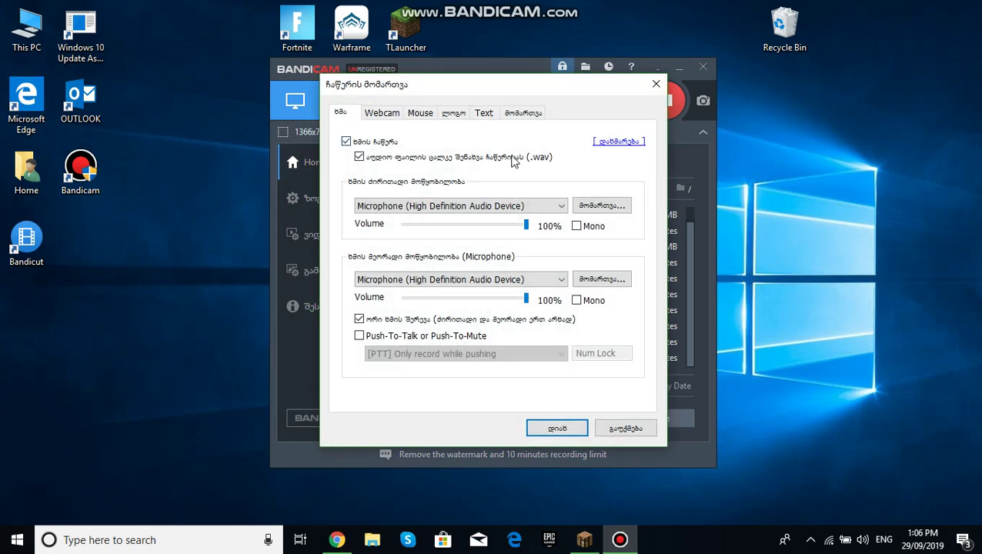
pyautogui.click(499, 207)
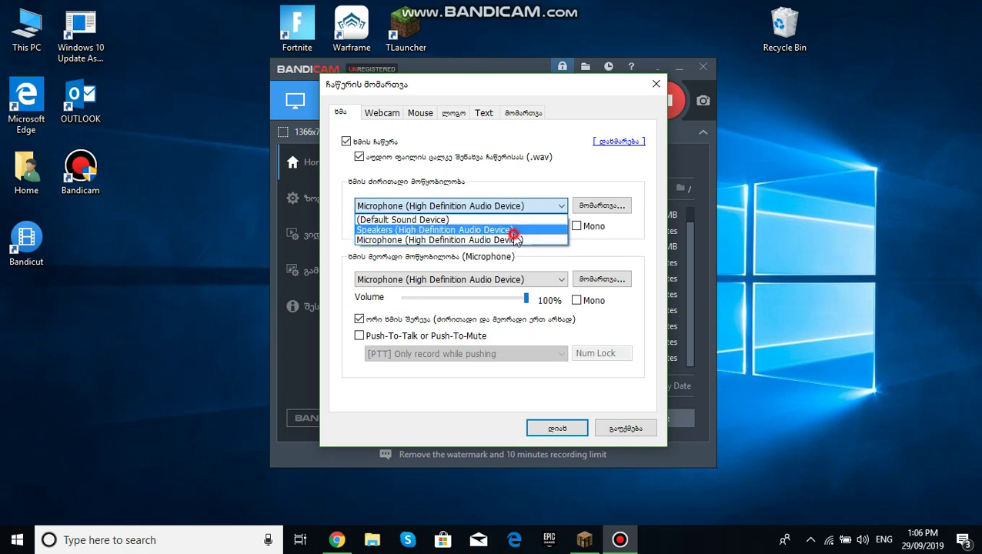
pyautogui.click(517, 230)
pyautogui.click(520, 204)
pyautogui.click(519, 236)
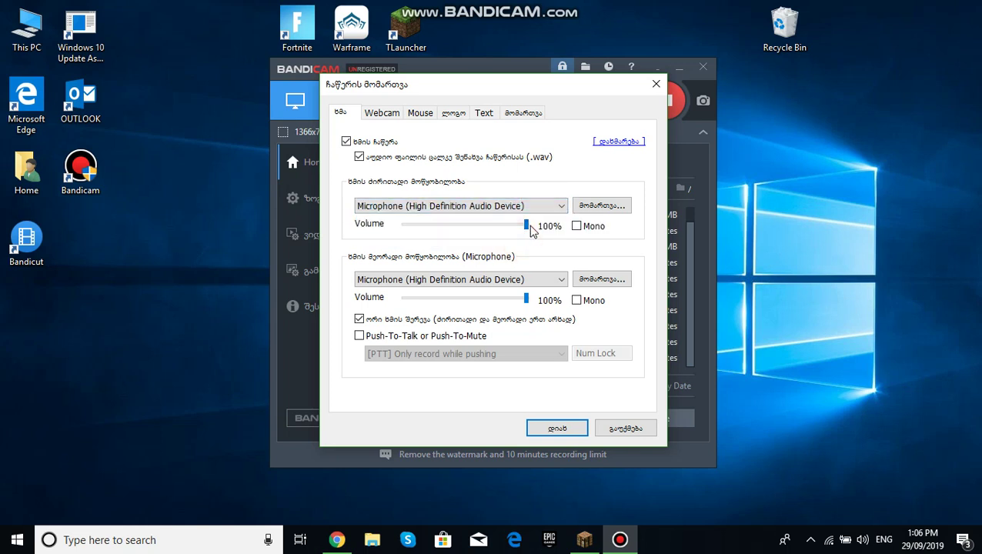
# Set the secondary sound device to Microphone (High Definition Audio Device) and accept the recording settings
pyautogui.click(523, 282)
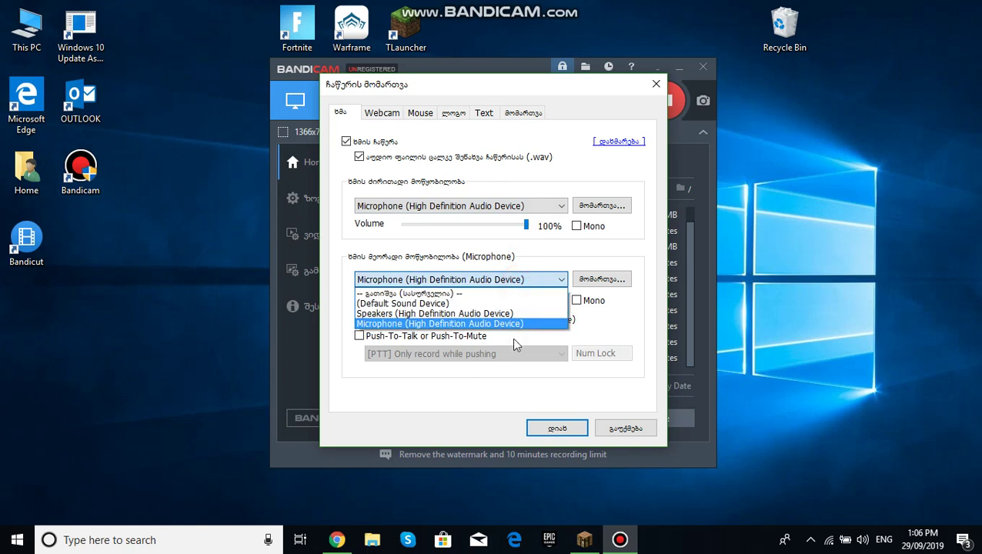
pyautogui.click(578, 254)
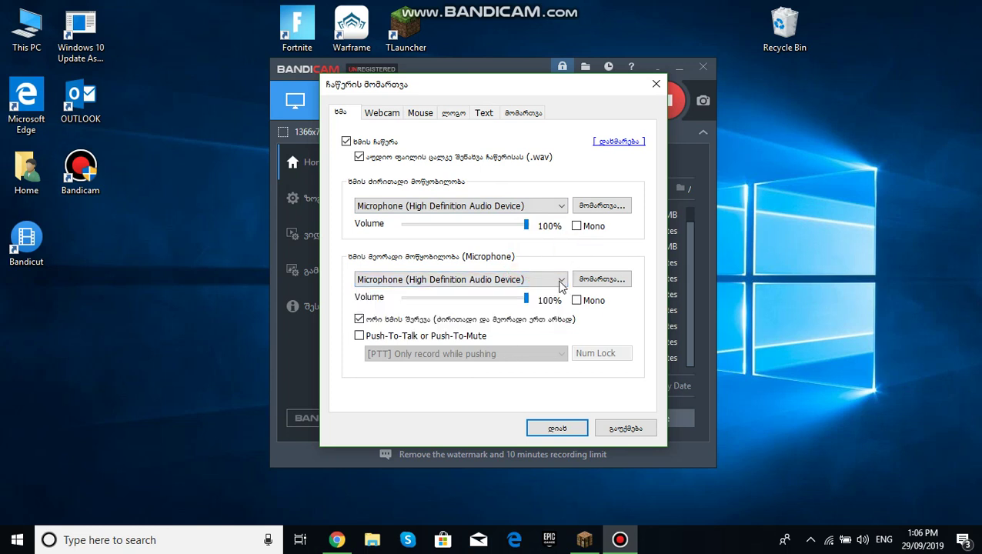
pyautogui.click(559, 280)
pyautogui.click(537, 323)
pyautogui.click(557, 428)
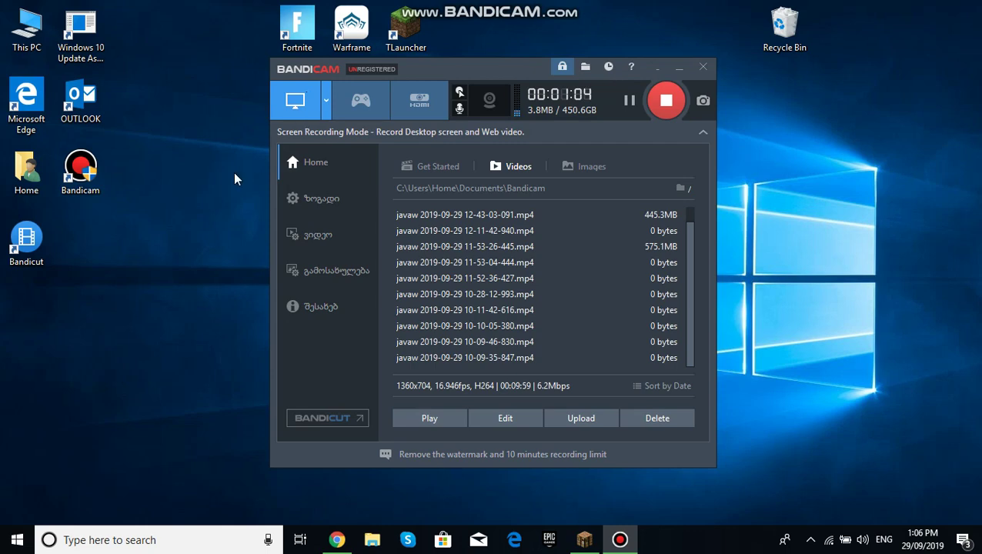
# Choose Fullscreen as the screen recording mode and decline stopping the ongoing recording
pyautogui.click(326, 101)
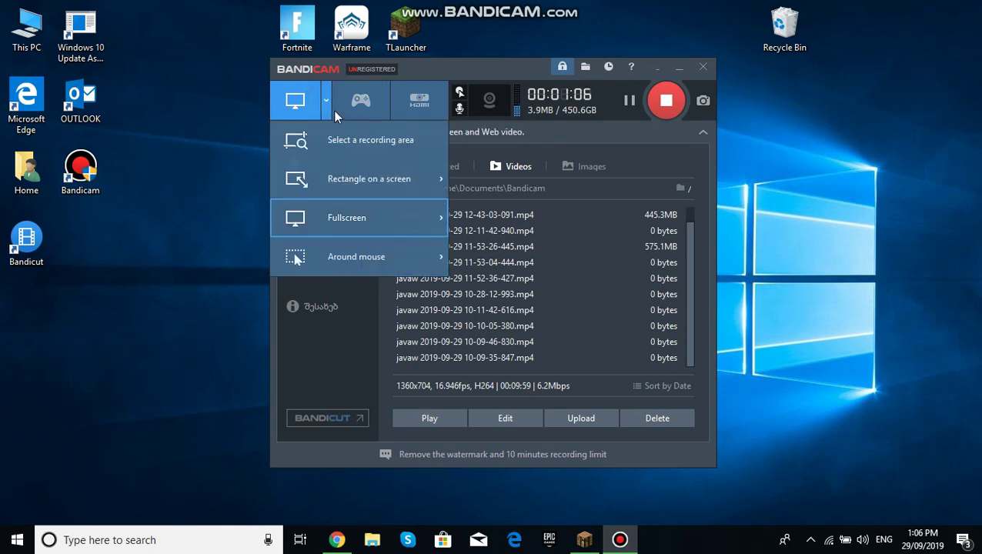
pyautogui.moveTo(300, 204)
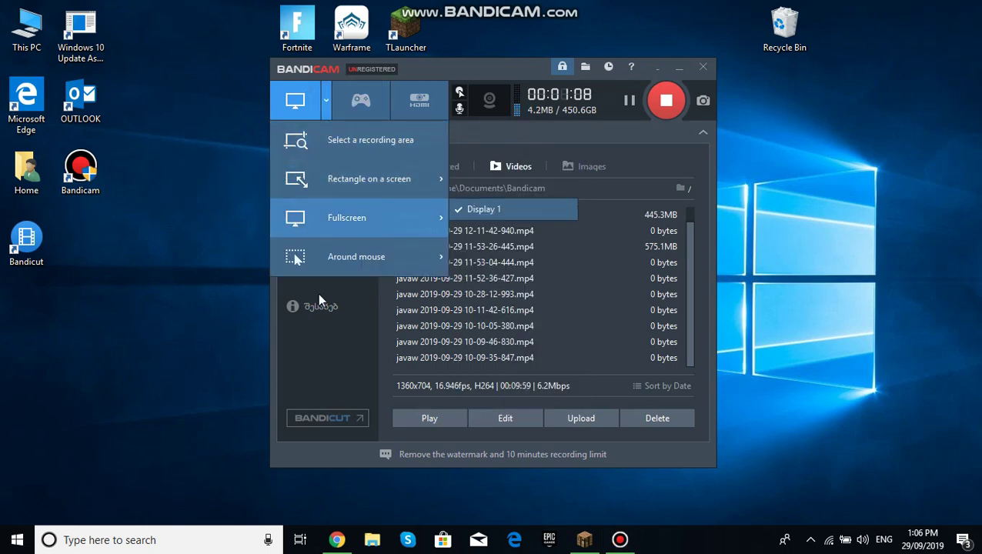
pyautogui.click(346, 218)
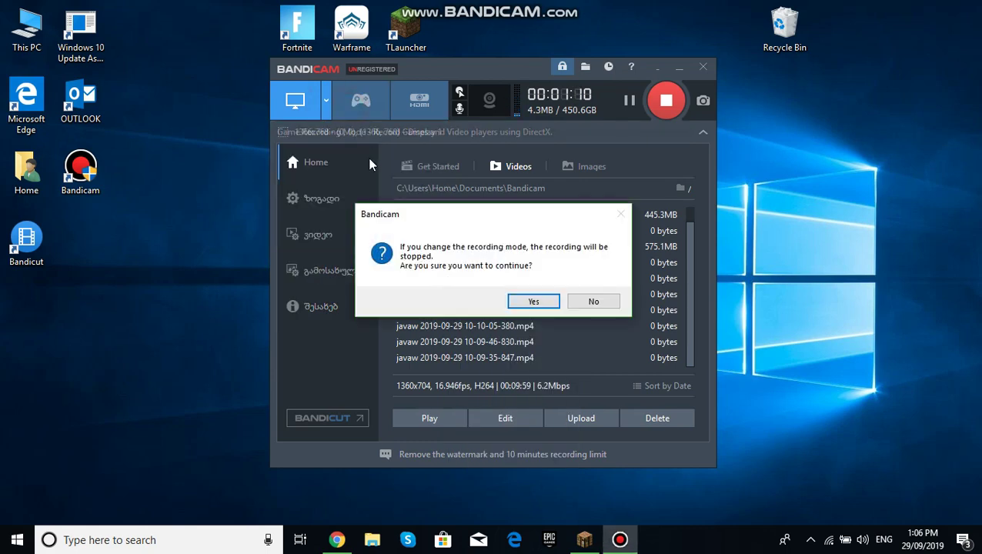
pyautogui.click(593, 303)
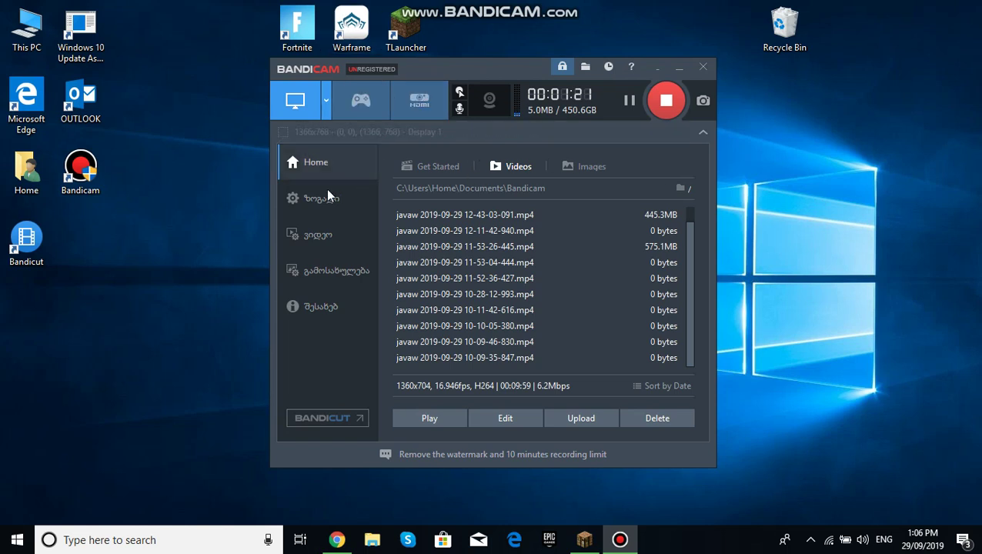
# Examine the general settings, especially the output folder path for recordings
pyautogui.click(299, 210)
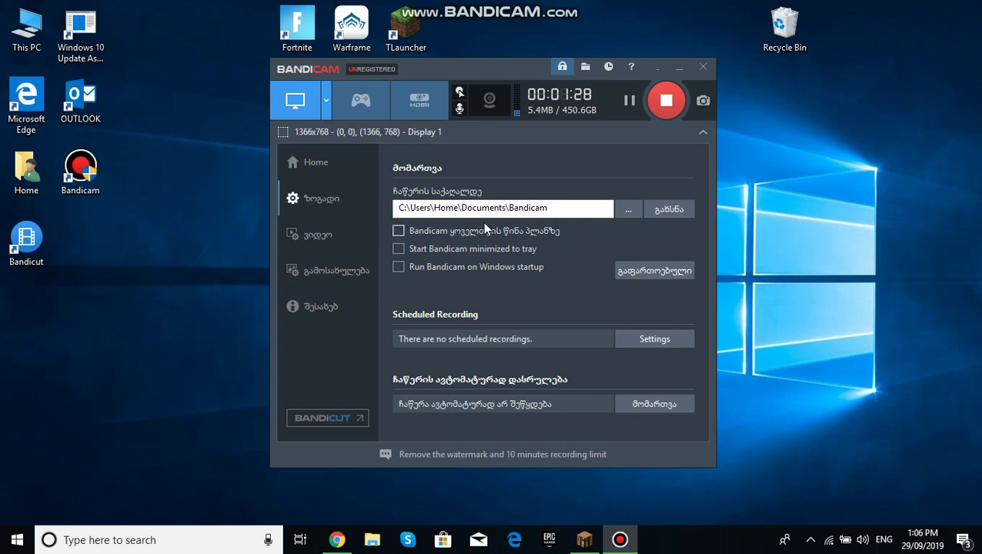
pyautogui.click(509, 206)
pyautogui.click(568, 206)
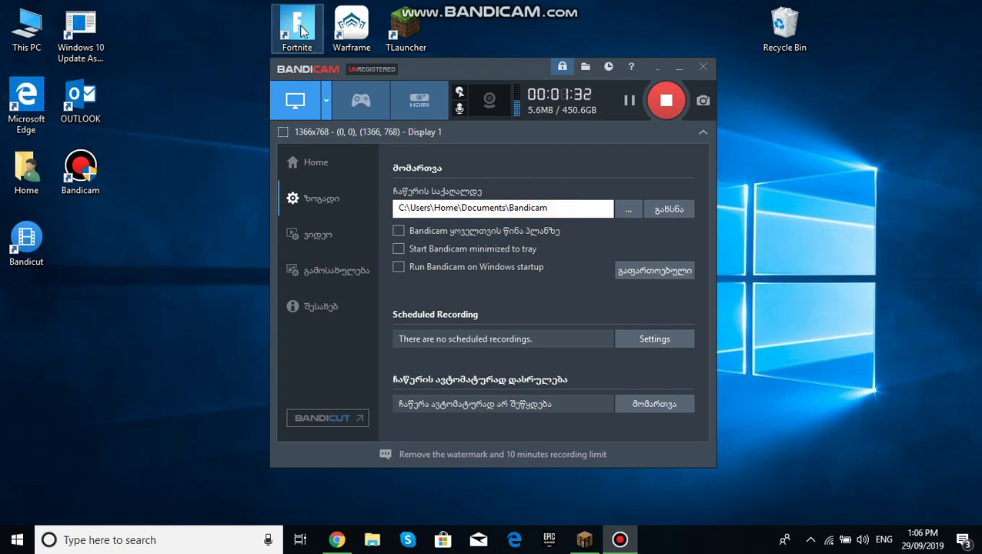
# Examine the video recording settings, focusing on the Record/Stop and Pause hotkeys
pyautogui.click(311, 235)
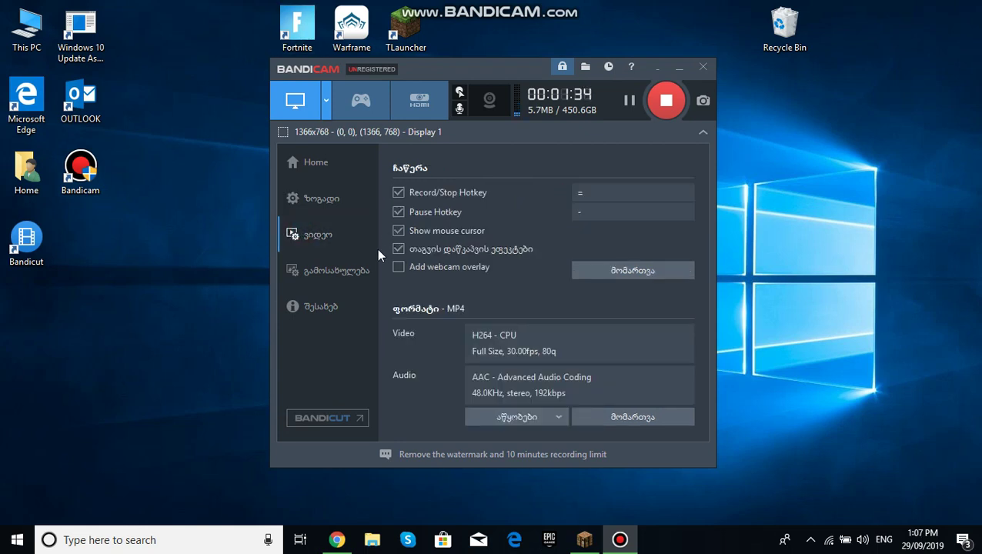
pyautogui.click(596, 193)
pyautogui.click(622, 189)
pyautogui.click(599, 193)
pyautogui.click(648, 220)
# Review the image capture settings and the program's version and licence information, and return to the home page
pyautogui.click(321, 268)
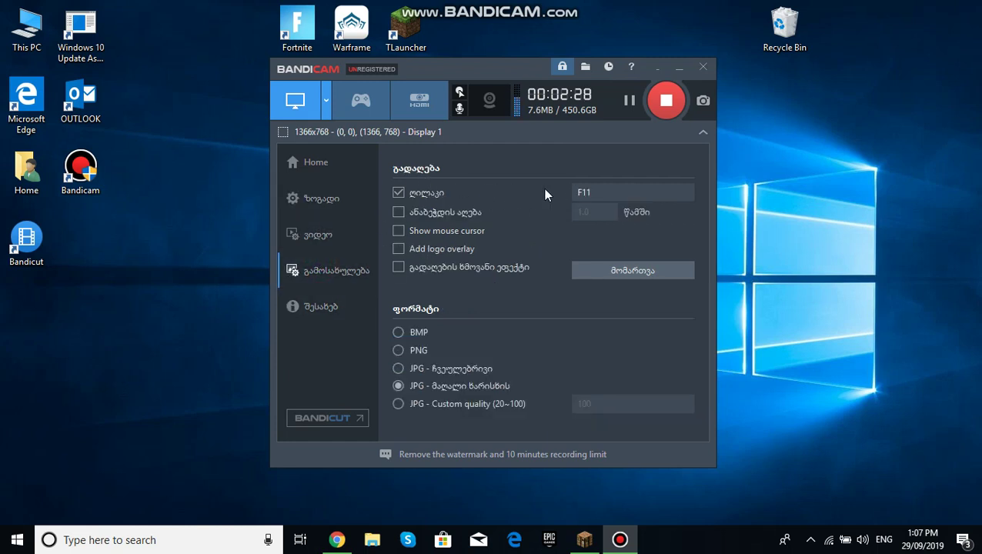
pyautogui.click(359, 307)
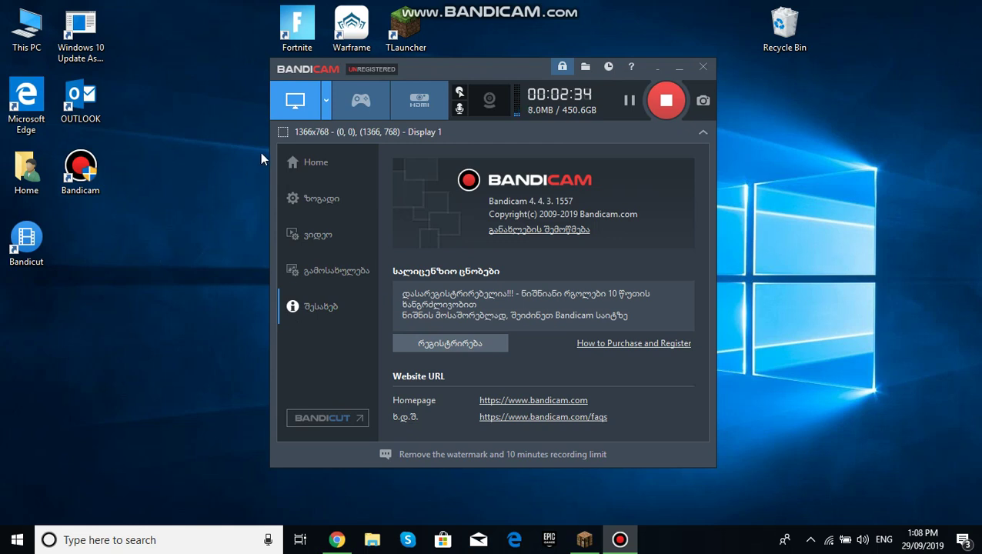
pyautogui.click(335, 169)
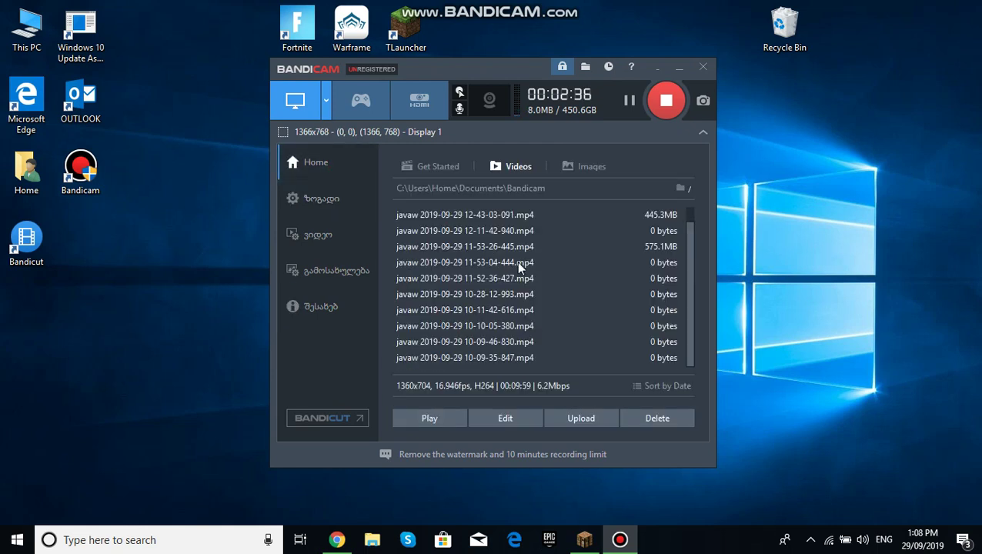
# Look through the home page's Get Started guide and the lists of captured images and videos
pyautogui.click(440, 167)
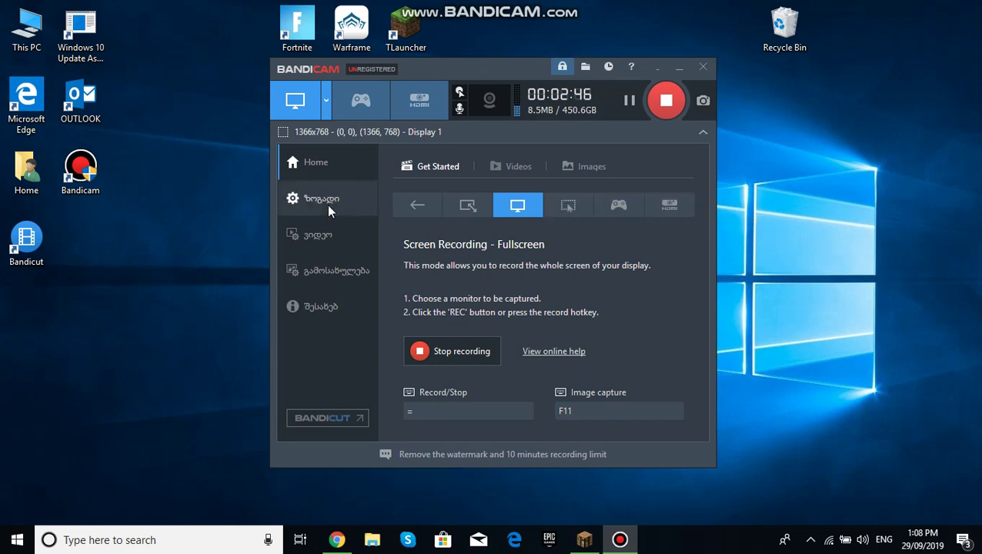
pyautogui.click(589, 168)
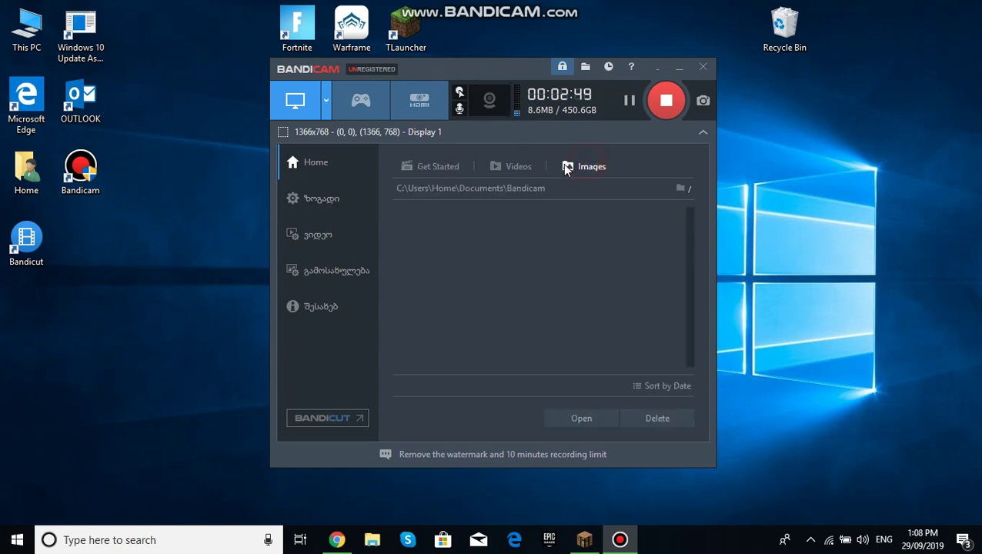
pyautogui.click(507, 163)
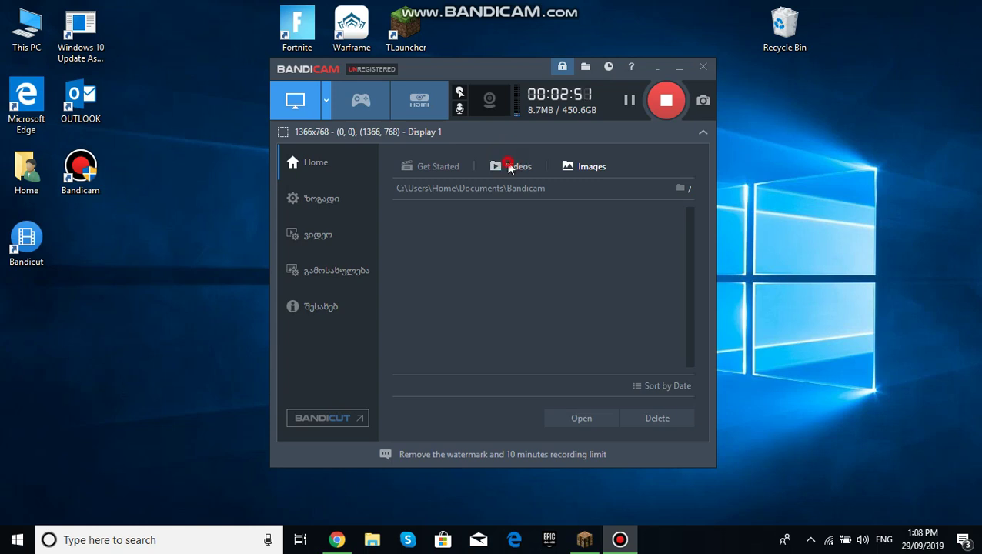
pyautogui.click(609, 166)
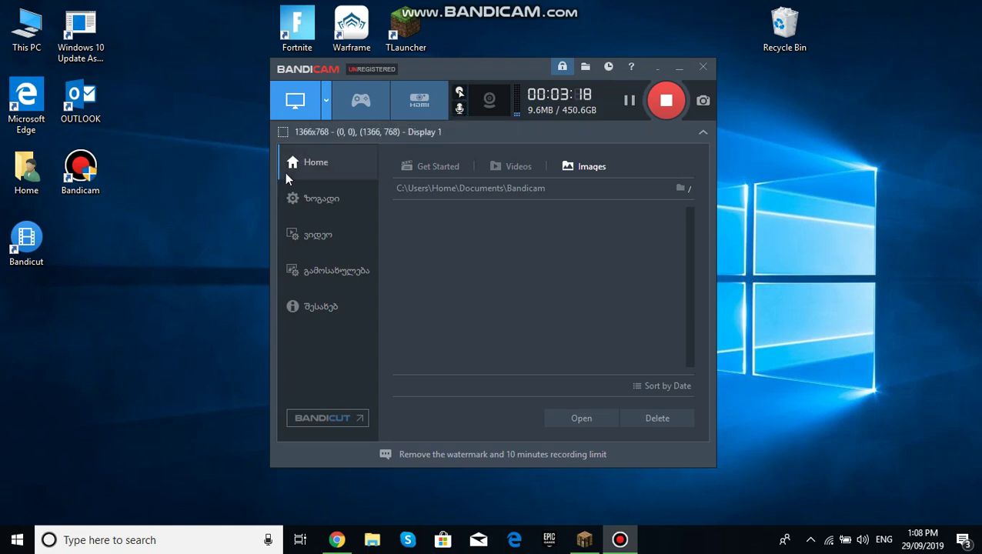
# Switch to Bandicut to view its Cut, Split and Join modes, and close it again
pyautogui.click(339, 419)
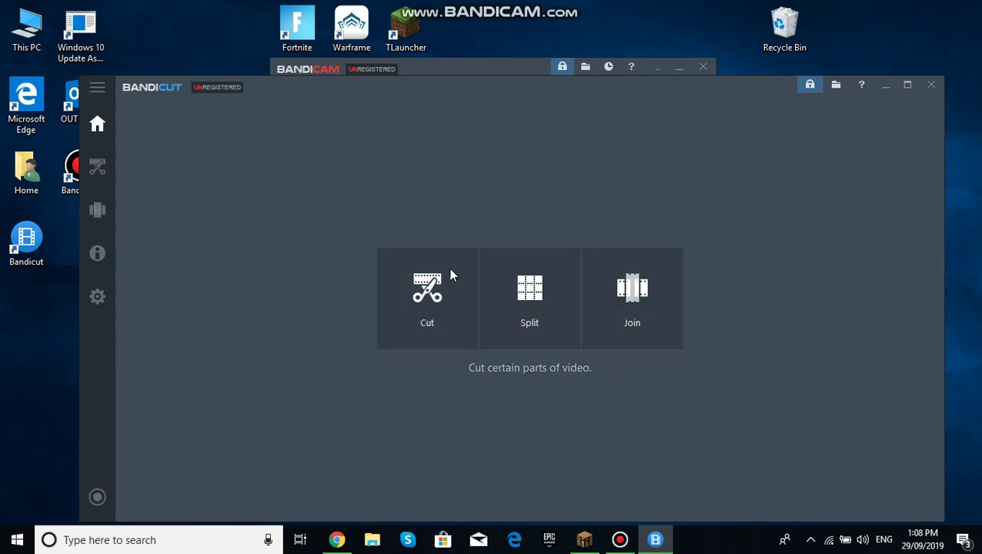
pyautogui.press('Left')
pyautogui.press('Left')
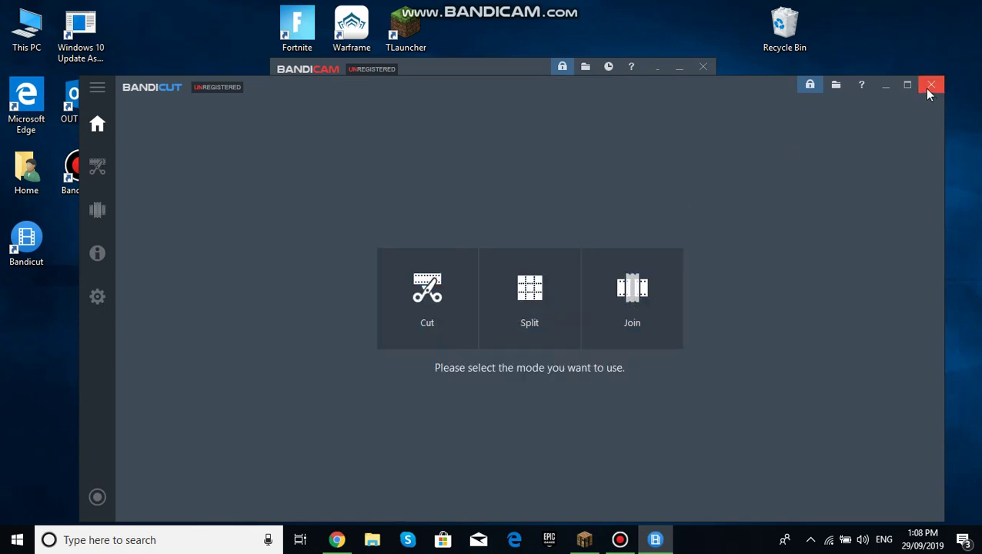
pyautogui.click(931, 85)
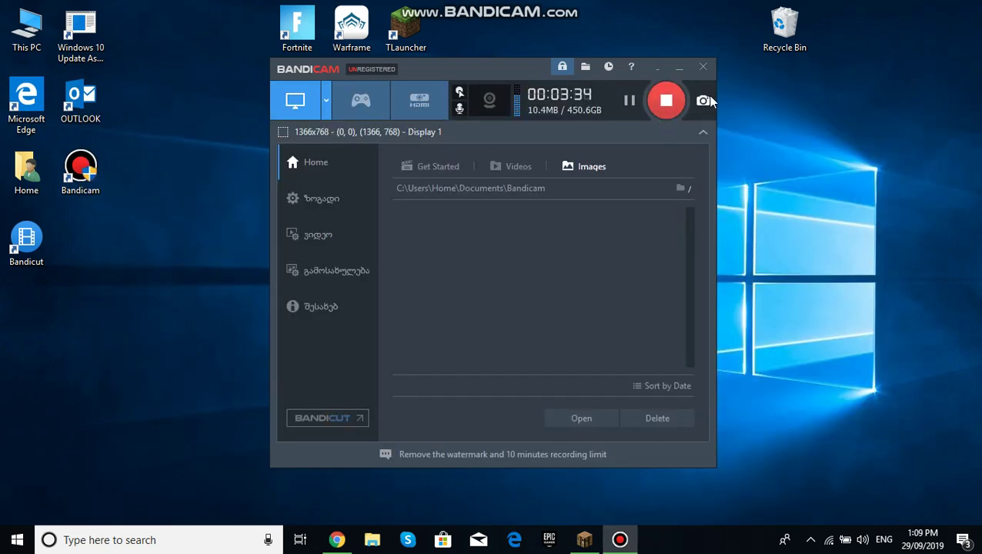